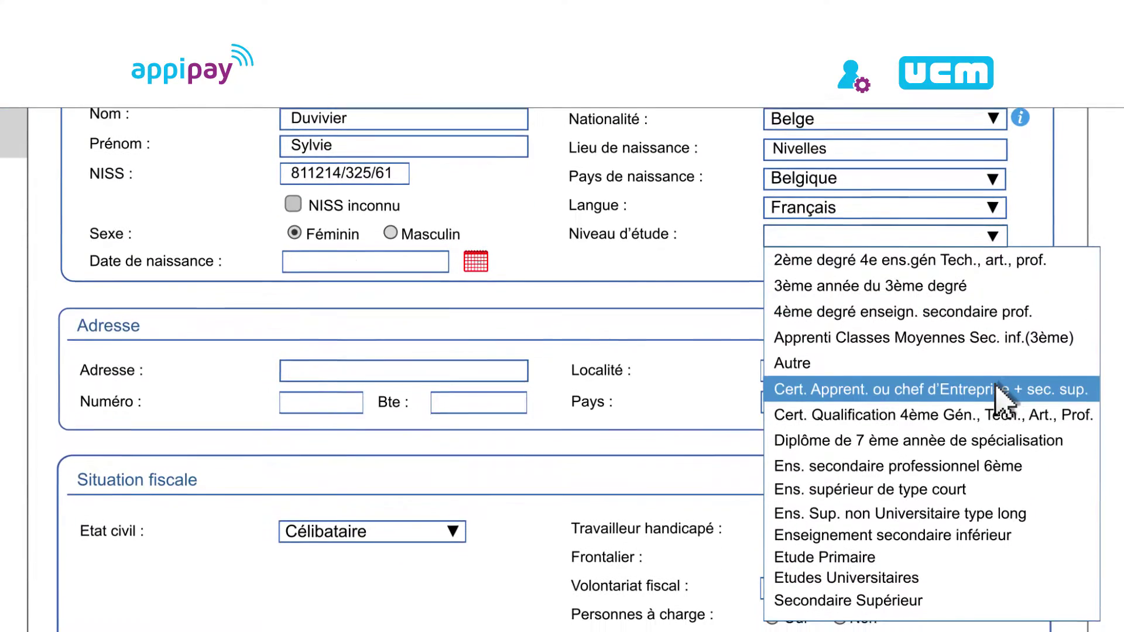
# Set education to the apprenticeship certificate, enter the birth date and street, and look up the locality by postal code
pyautogui.click(1001, 417)
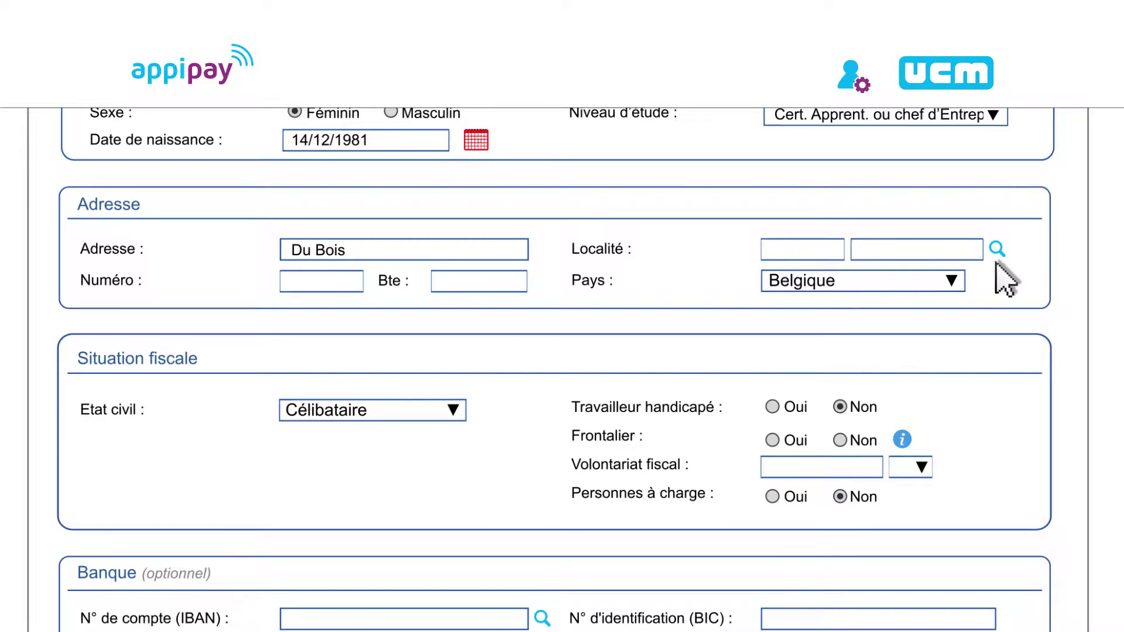
pyautogui.click(997, 251)
pyautogui.write('6000')
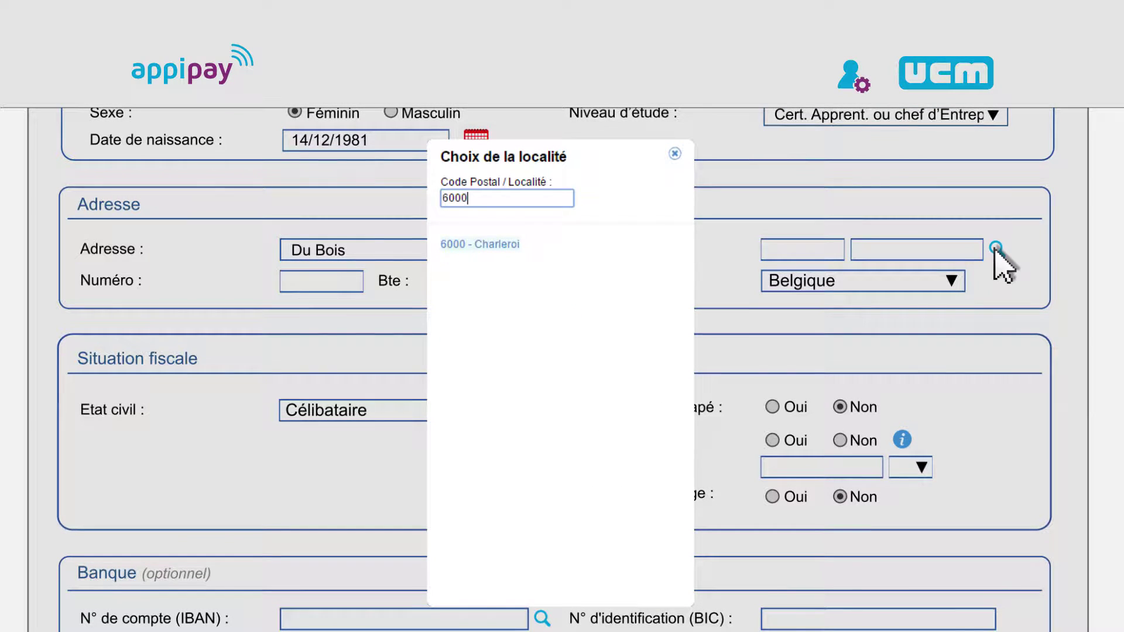
pyautogui.press('Return')
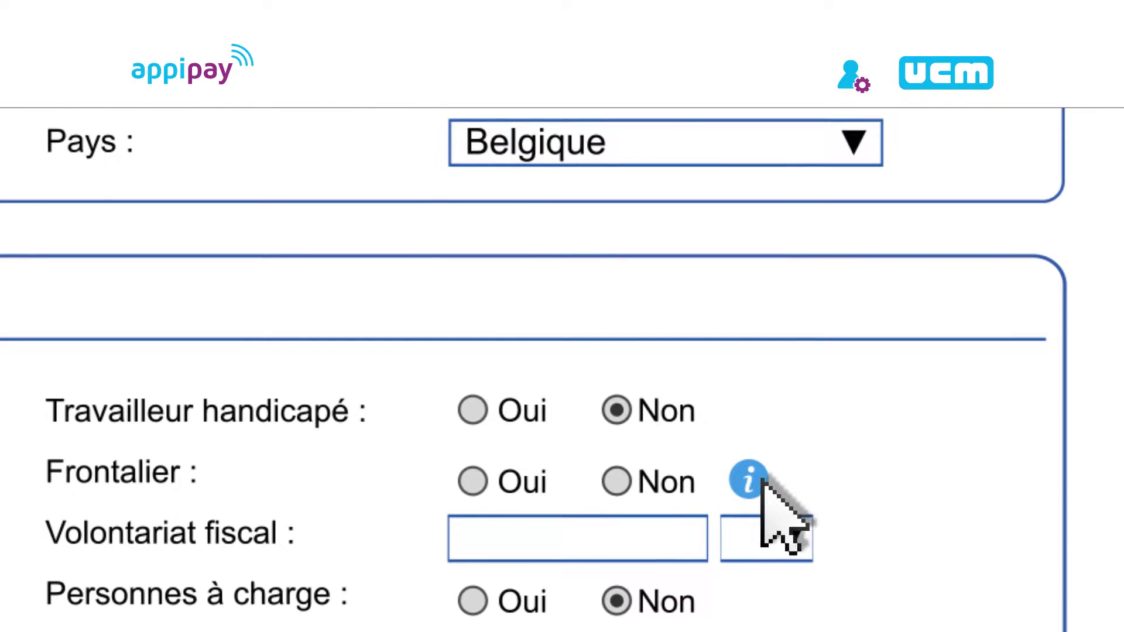
pyautogui.click(761, 479)
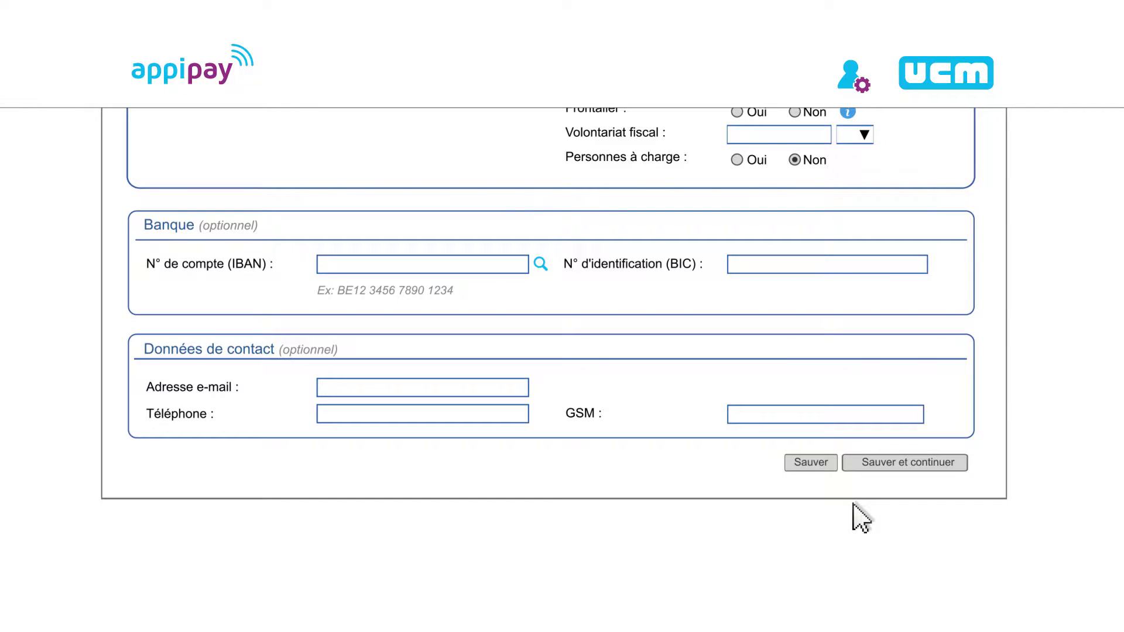
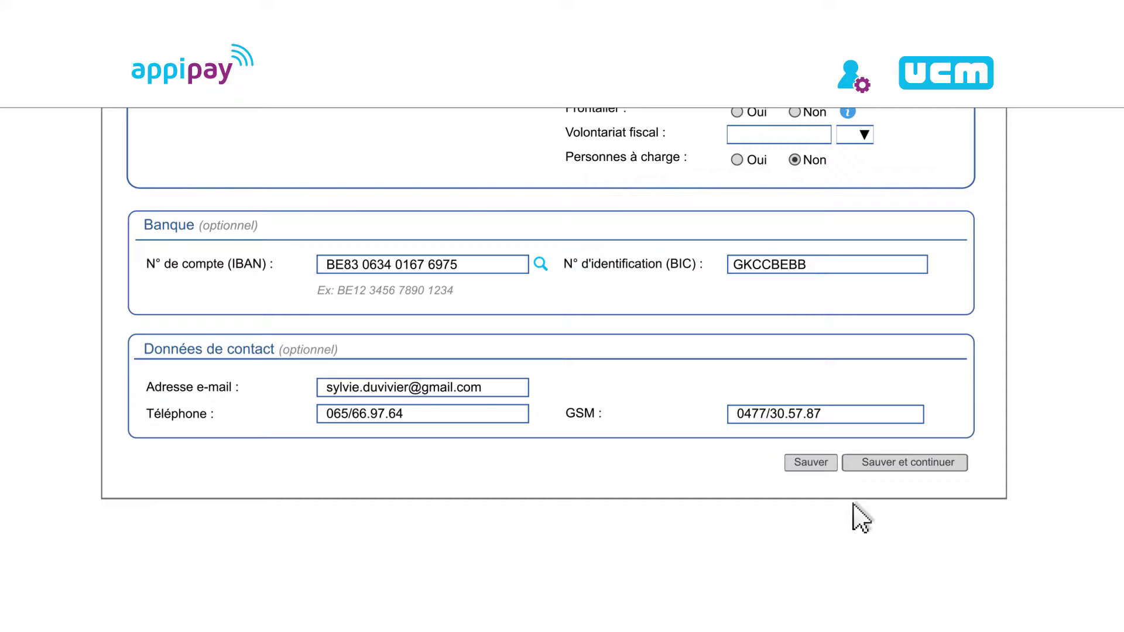
# Enter the worker's e-mail, phone numbers, IBAN and BIC, then save the worker form
pyautogui.click(821, 463)
# Continue to the contract and set joint committee CP 201, category Employé and an open-ended contract
pyautogui.click(891, 463)
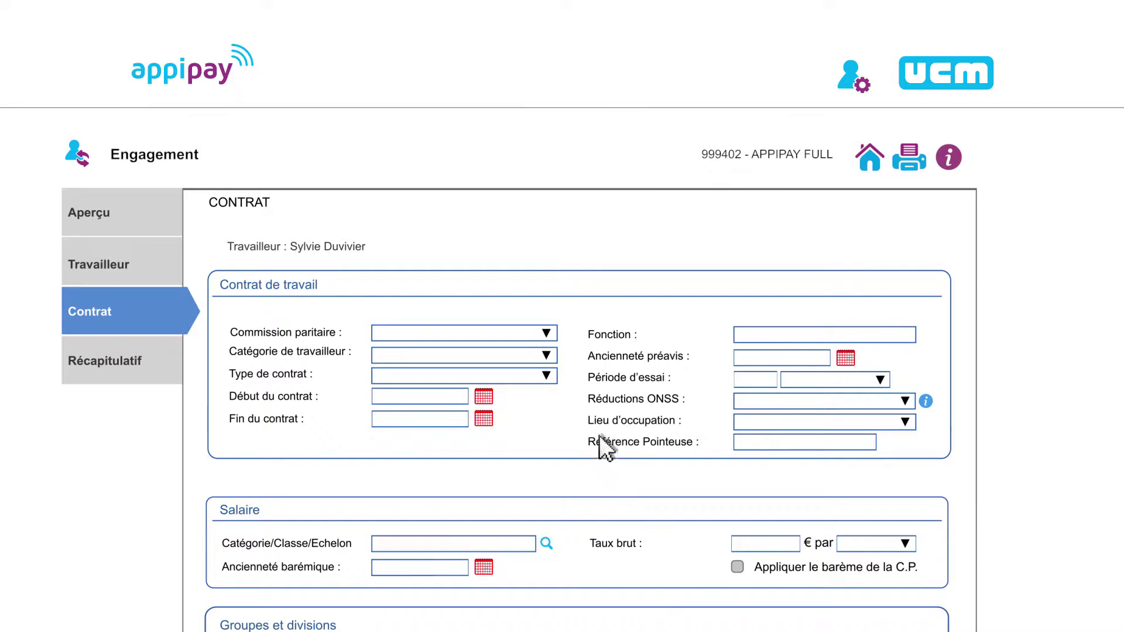
pyautogui.click(546, 333)
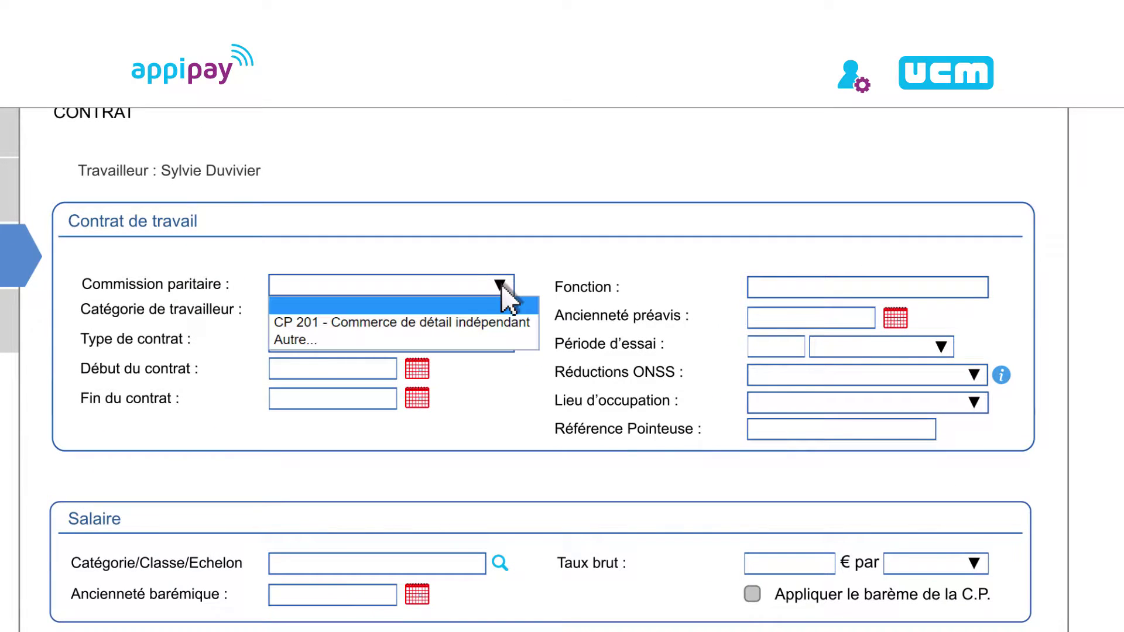
pyautogui.click(501, 321)
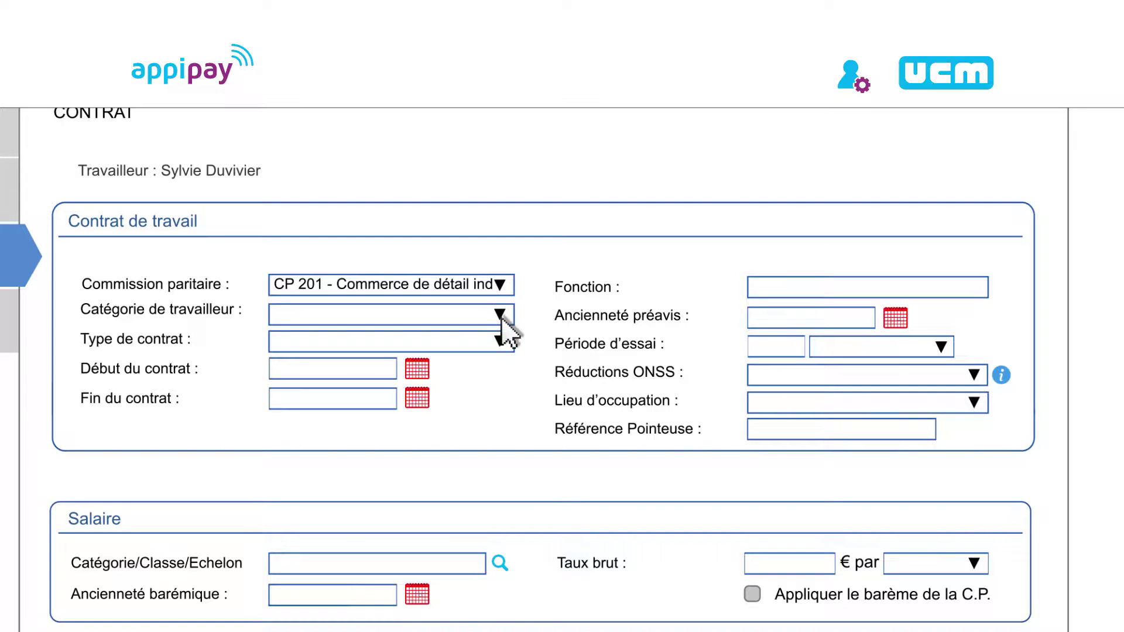
pyautogui.click(499, 316)
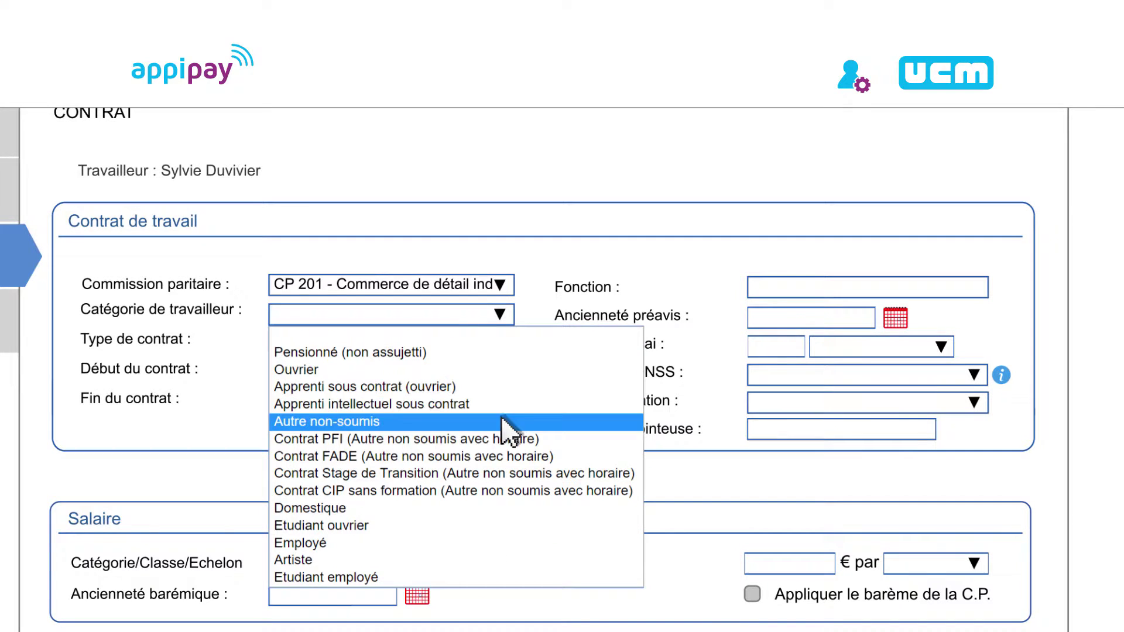
pyautogui.click(505, 542)
pyautogui.click(501, 346)
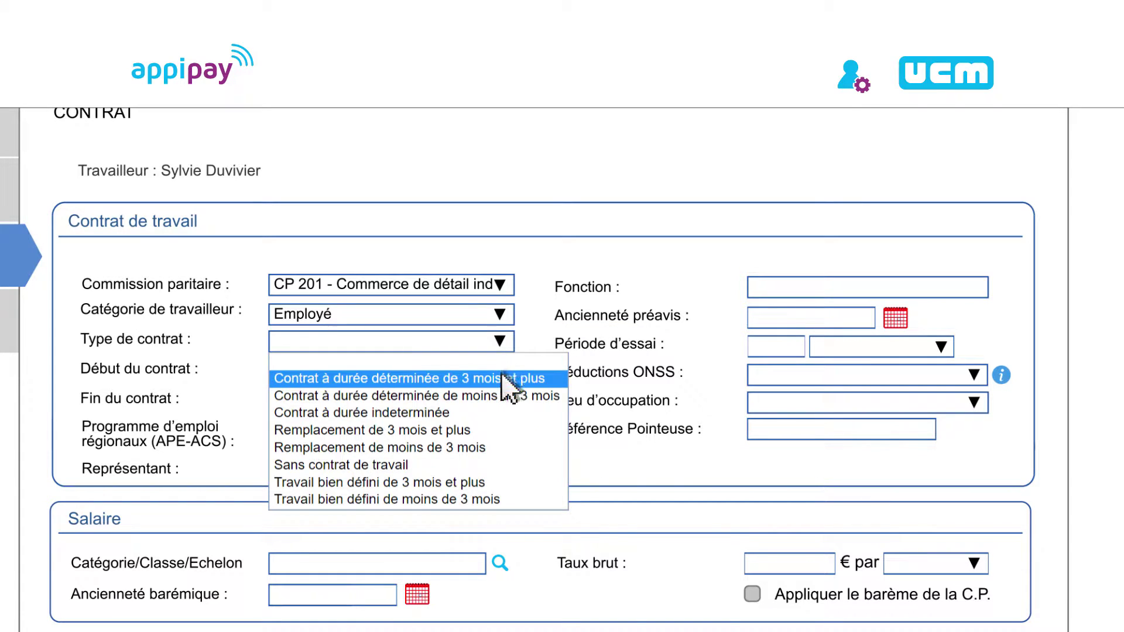
pyautogui.click(503, 413)
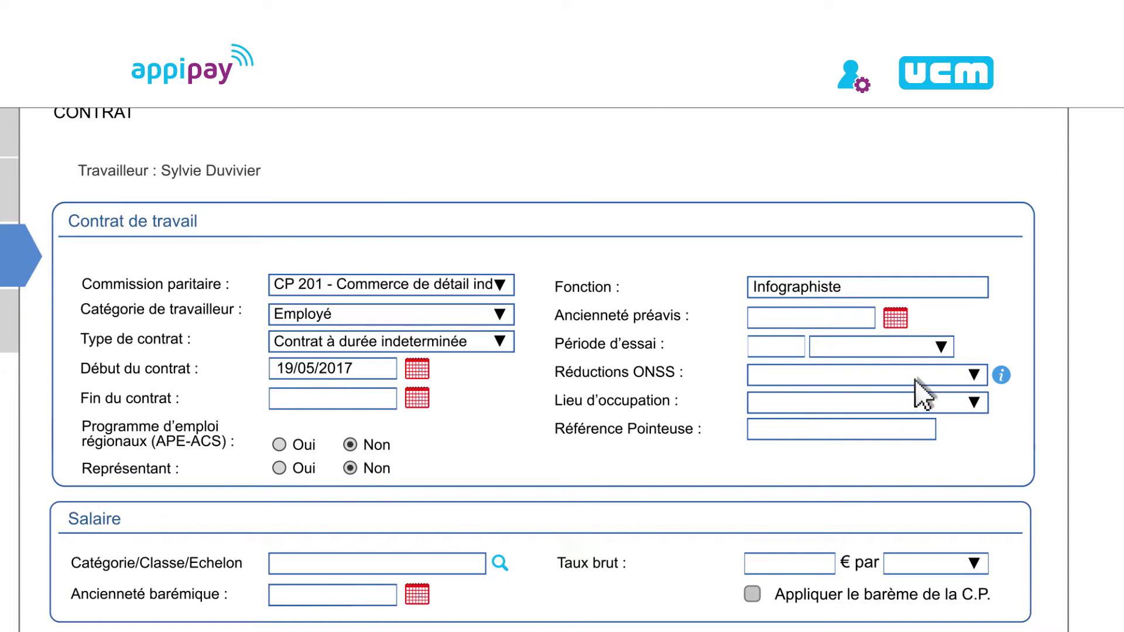
# Apply the restructuring-dismissal ONSS reduction and set Lieu d'occupation to Siège Social
pyautogui.click(971, 376)
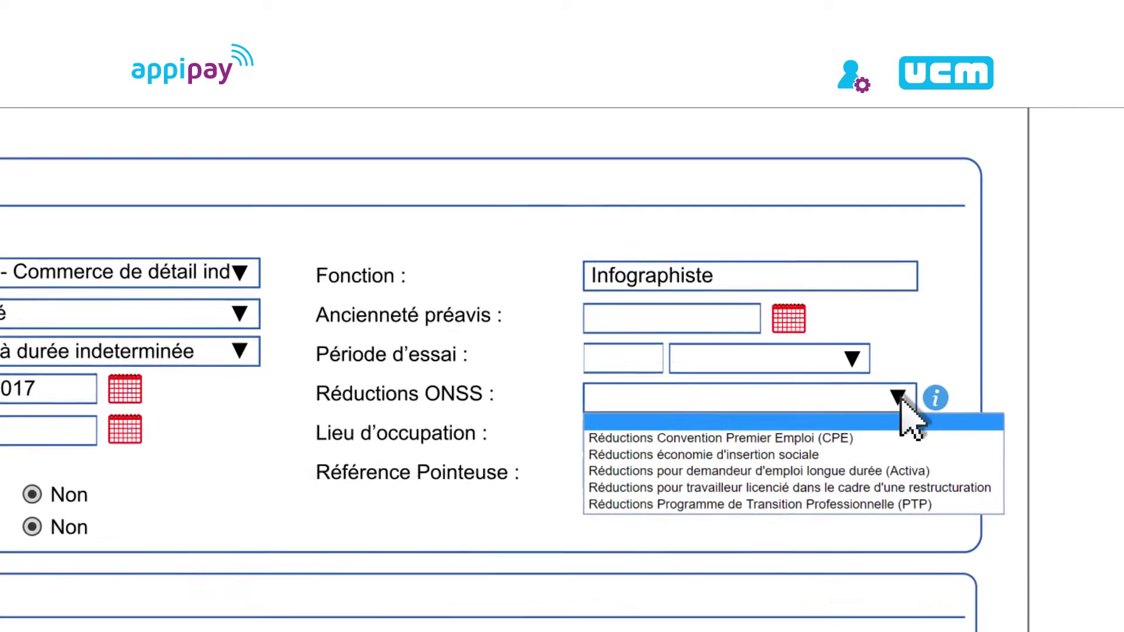
pyautogui.press('Down')
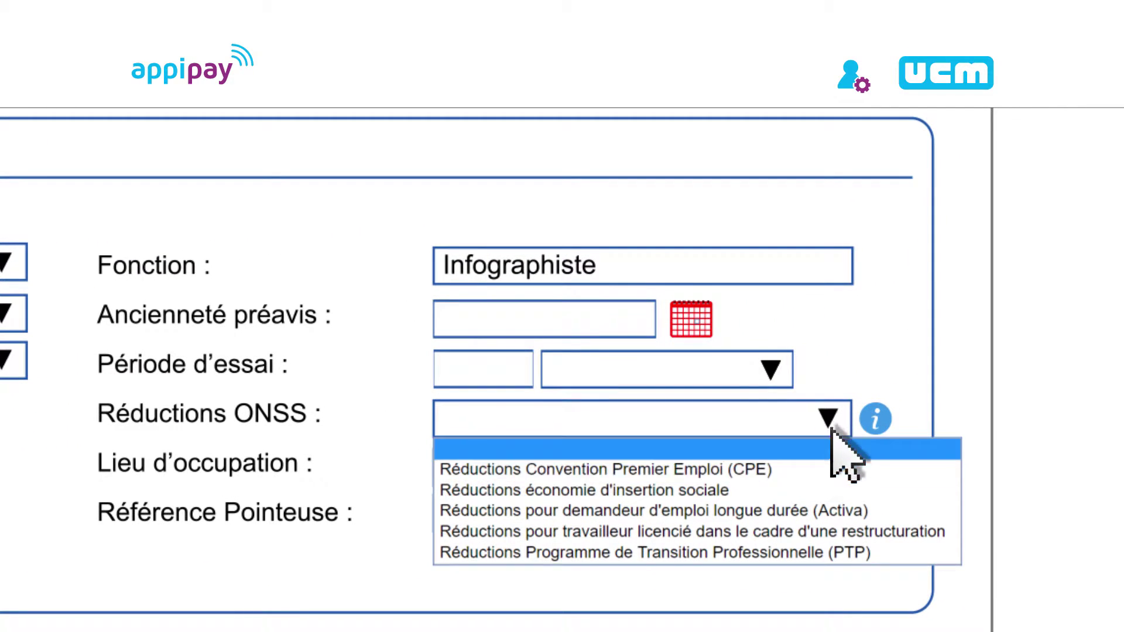
pyautogui.press('Down')
pyautogui.press('Down')
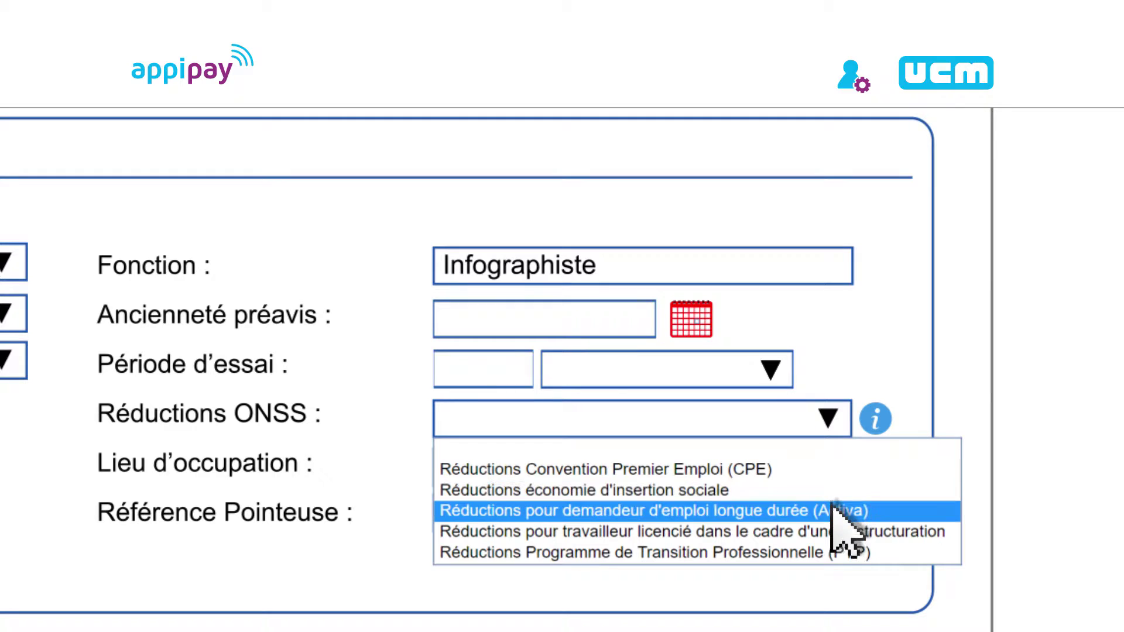
pyautogui.click(833, 532)
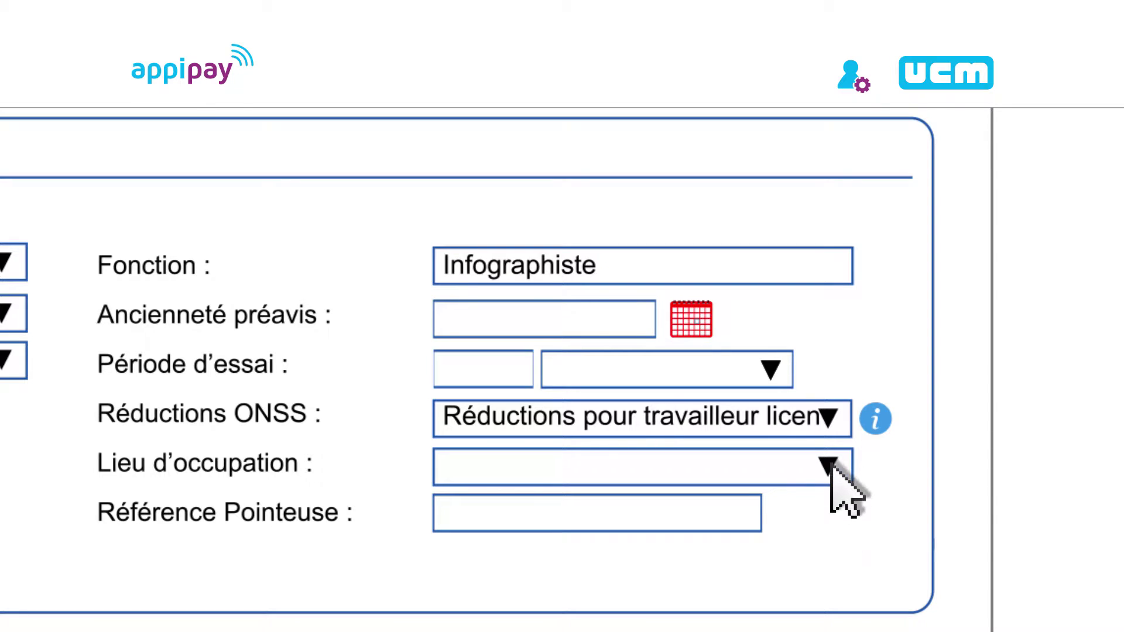
pyautogui.click(868, 450)
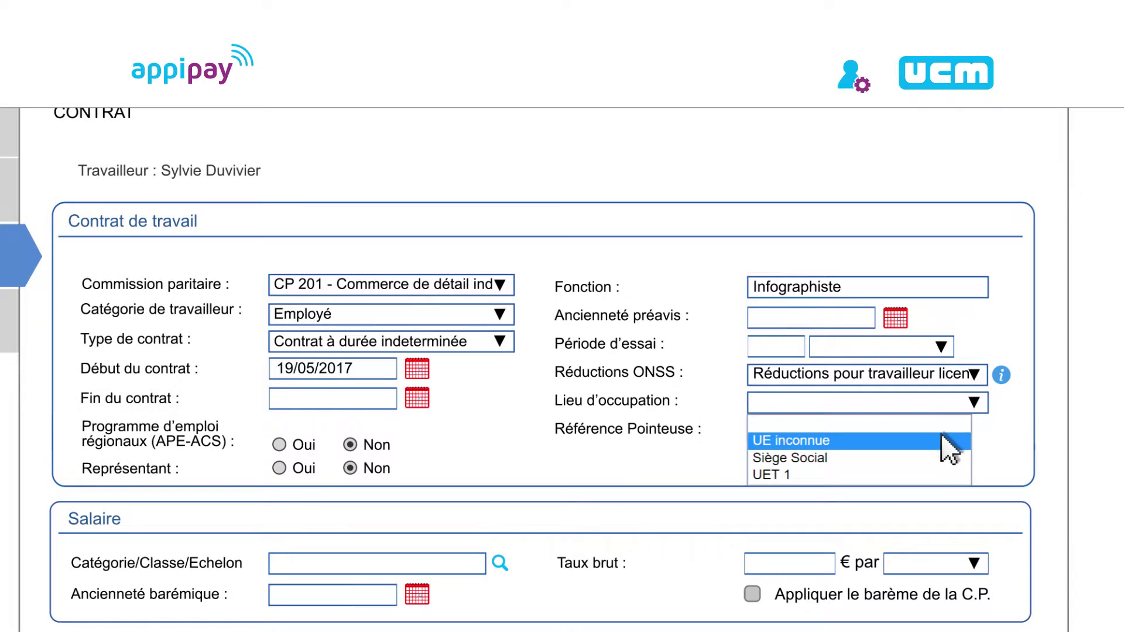
pyautogui.click(946, 458)
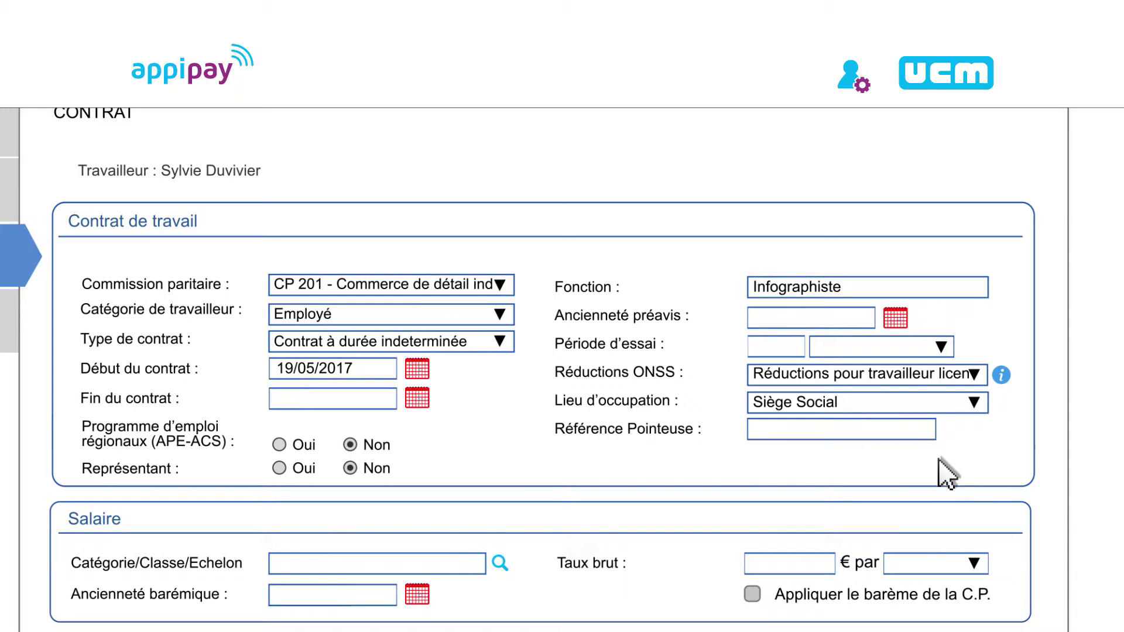
# Choose ADMINISTRATIF CATEGORIE 1 GROUPE2 as the salary category
pyautogui.scroll(-4, 945, 475)
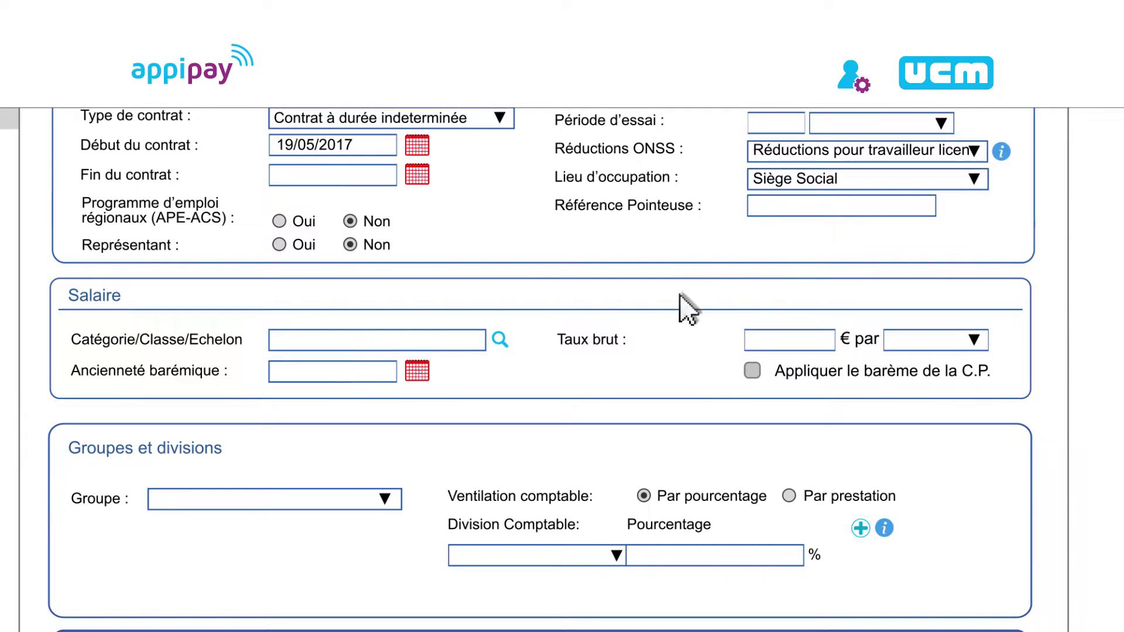
pyautogui.click(500, 340)
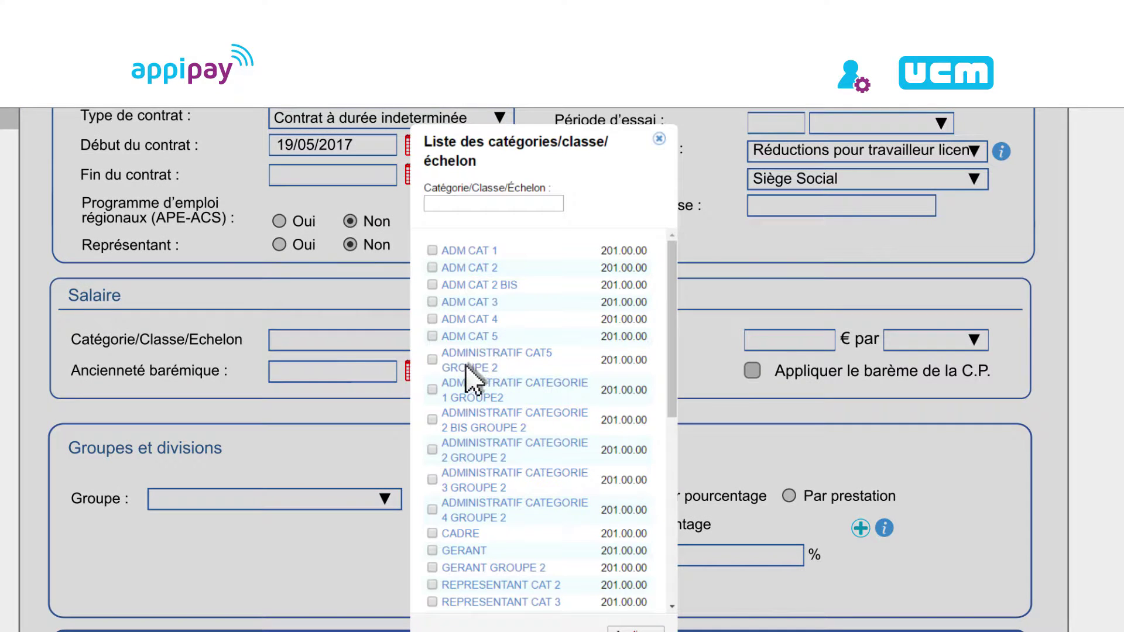
pyautogui.click(434, 391)
pyautogui.scroll(-4, 463, 404)
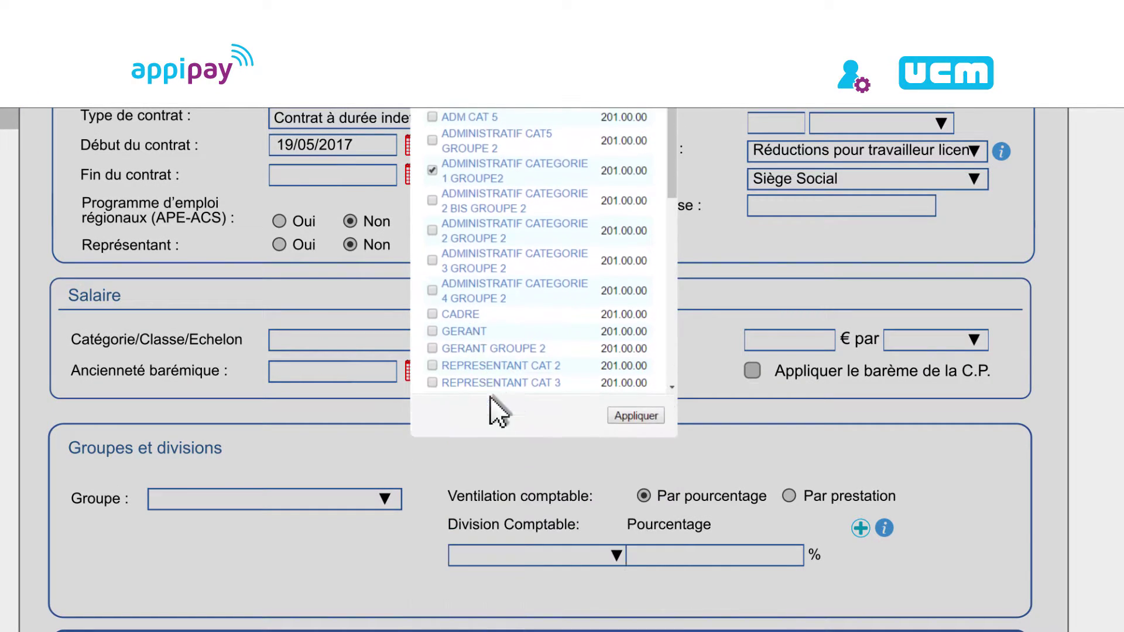
pyautogui.click(635, 413)
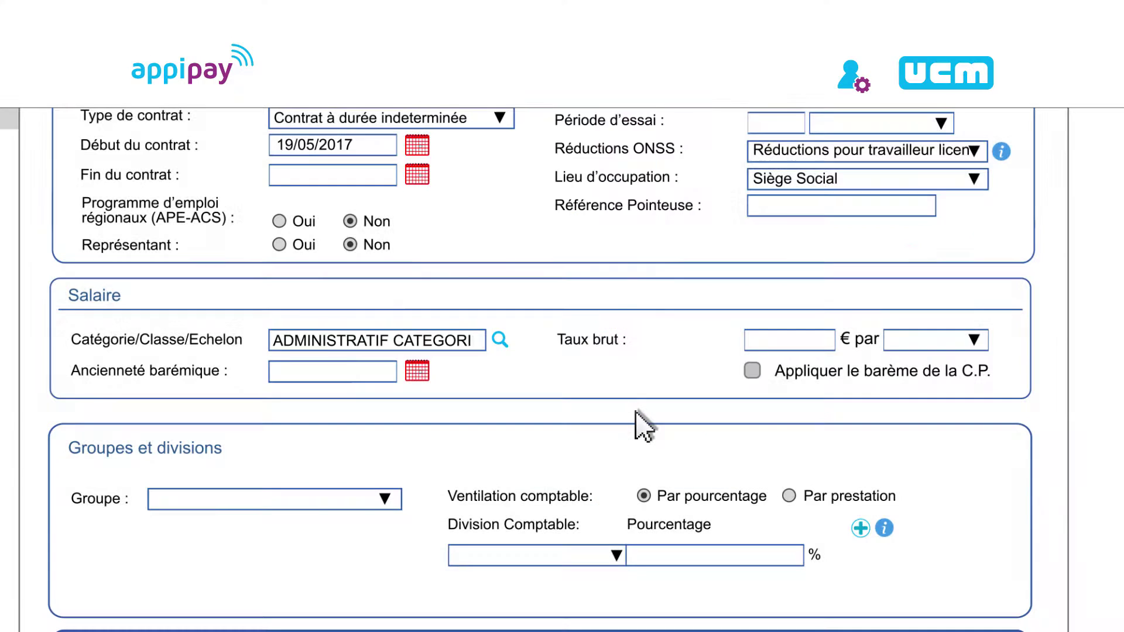
# Enter a gross rate of 3500 € per month
pyautogui.write('35')
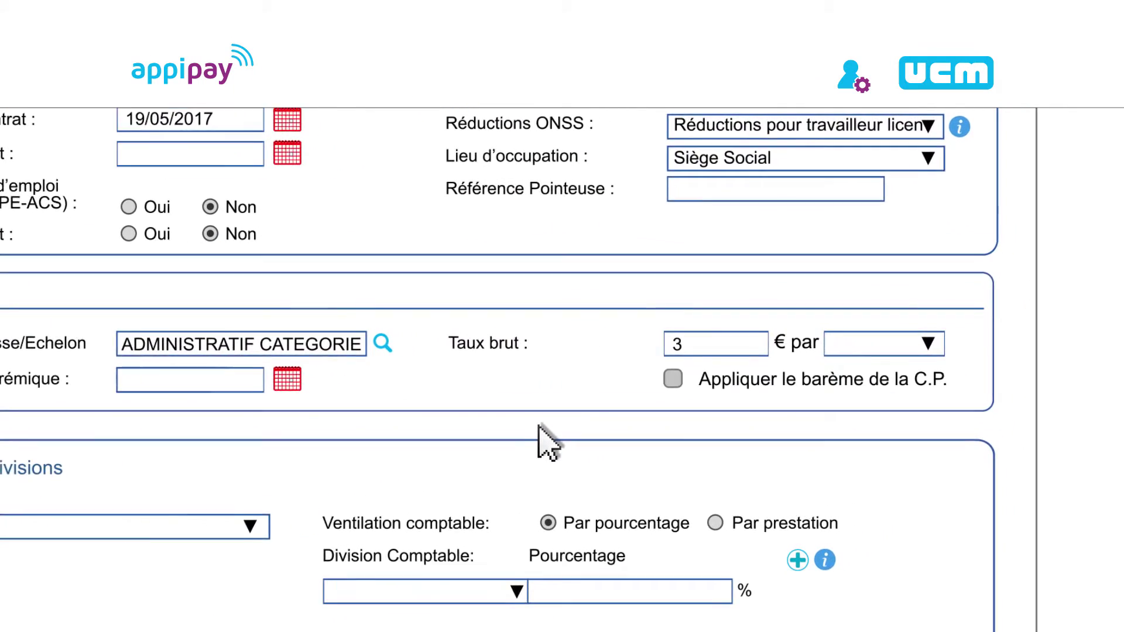
pyautogui.write('0')
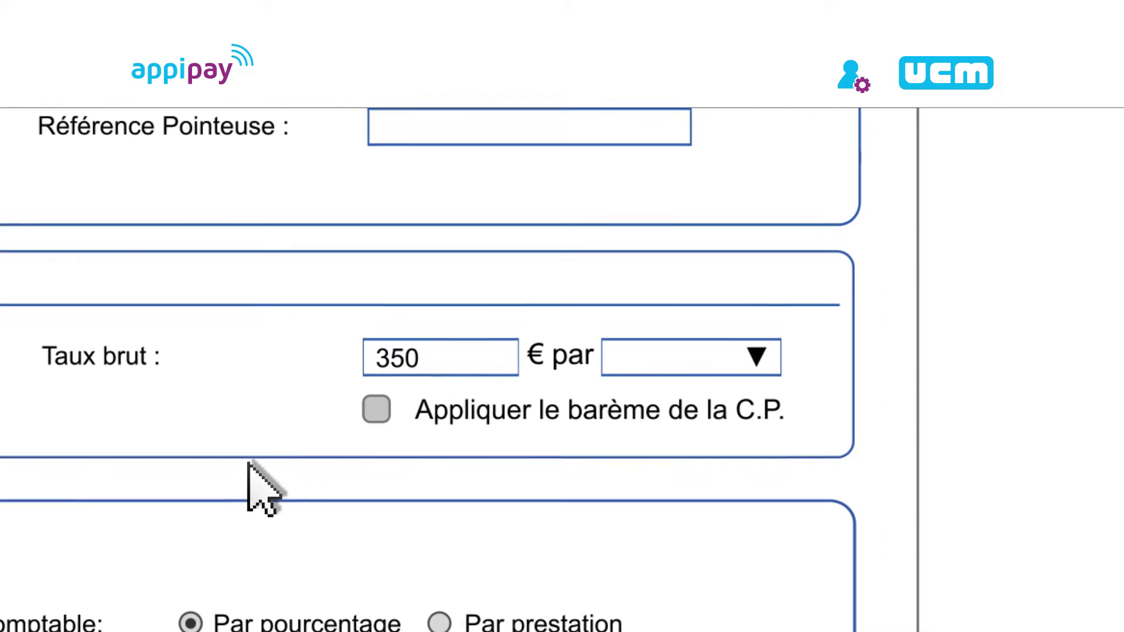
pyautogui.write('0')
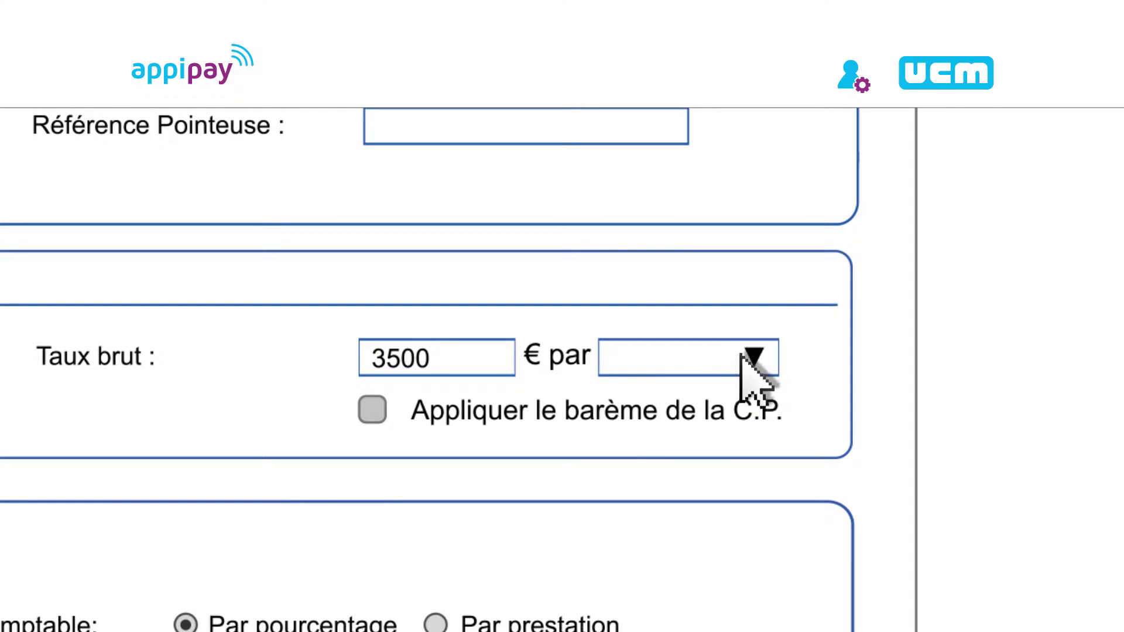
pyautogui.click(749, 354)
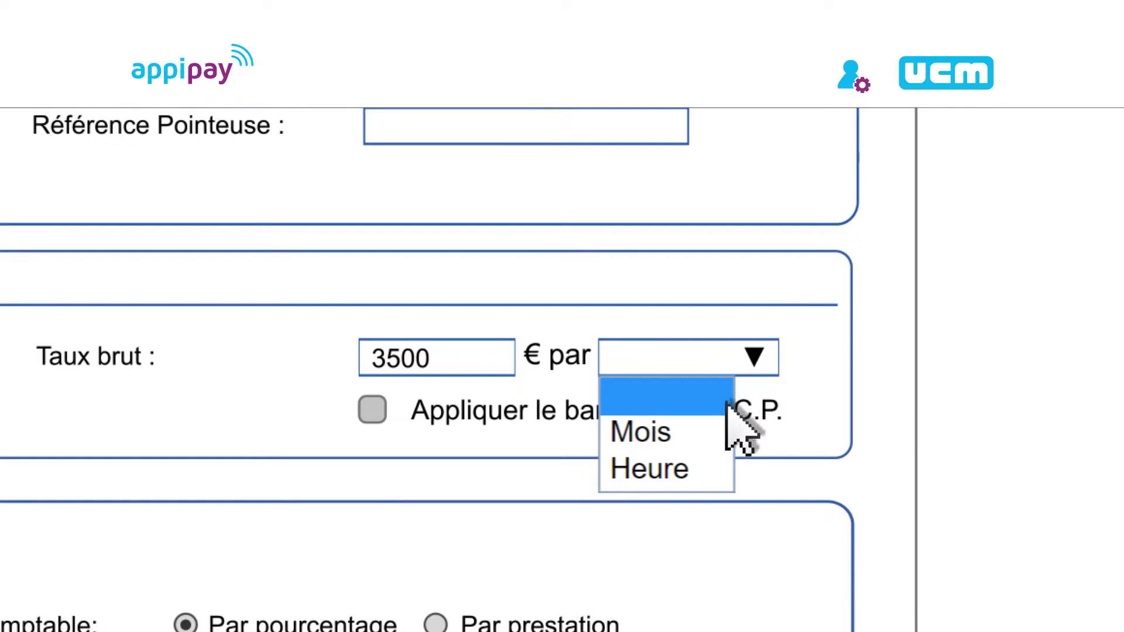
pyautogui.click(710, 436)
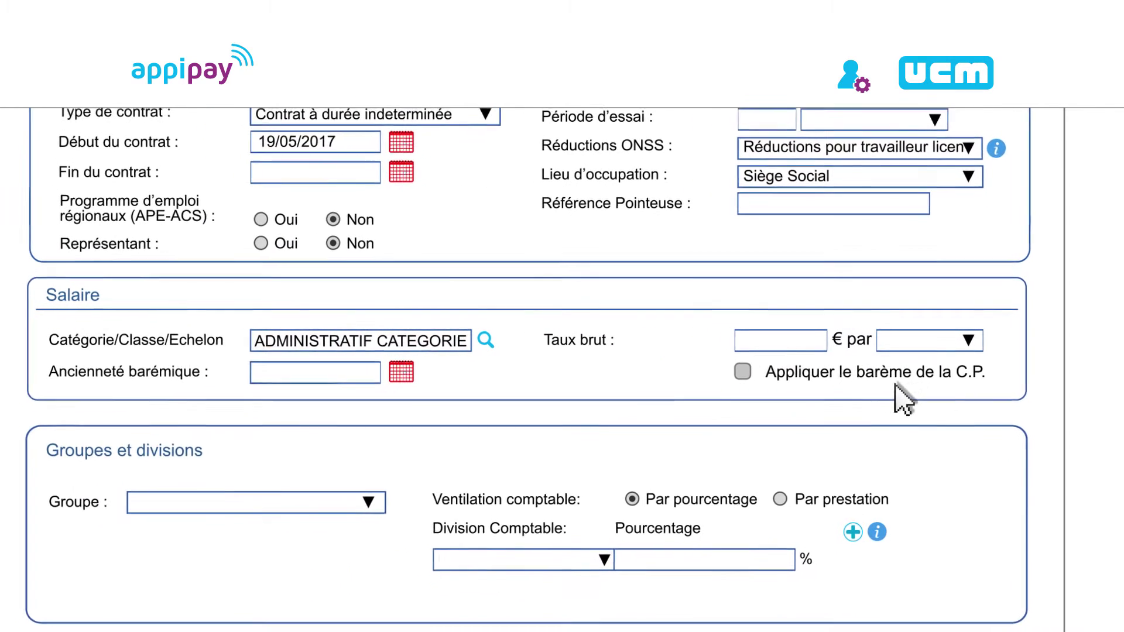
# Apply the C.P. pay scale and assign the worker to group Service admin, division Magasin Ciney
pyautogui.click(741, 371)
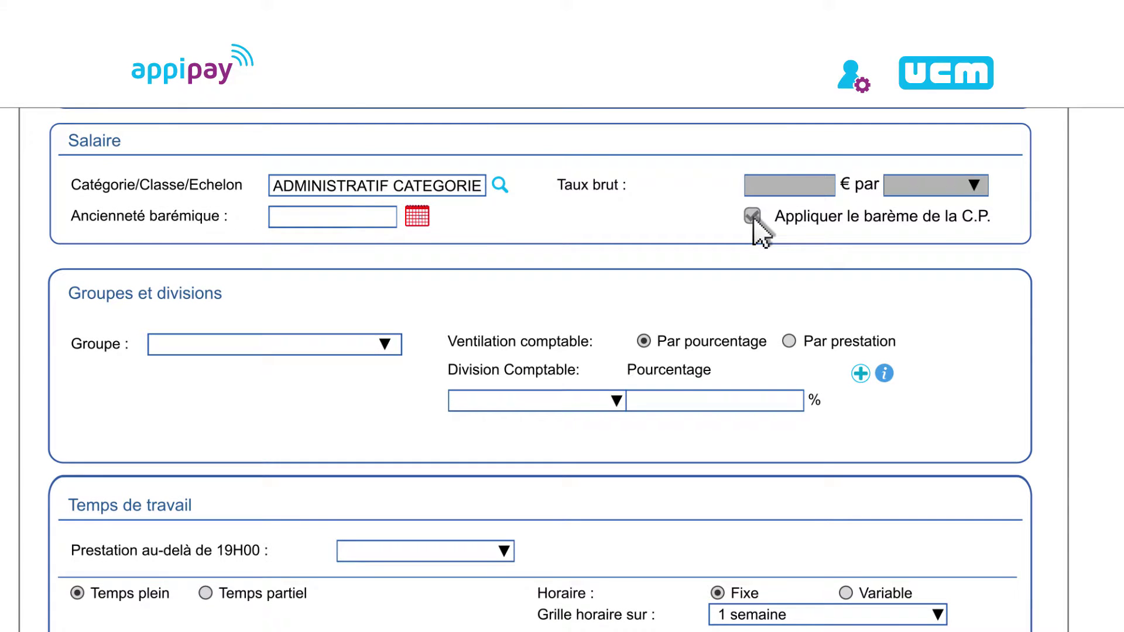
pyautogui.click(753, 216)
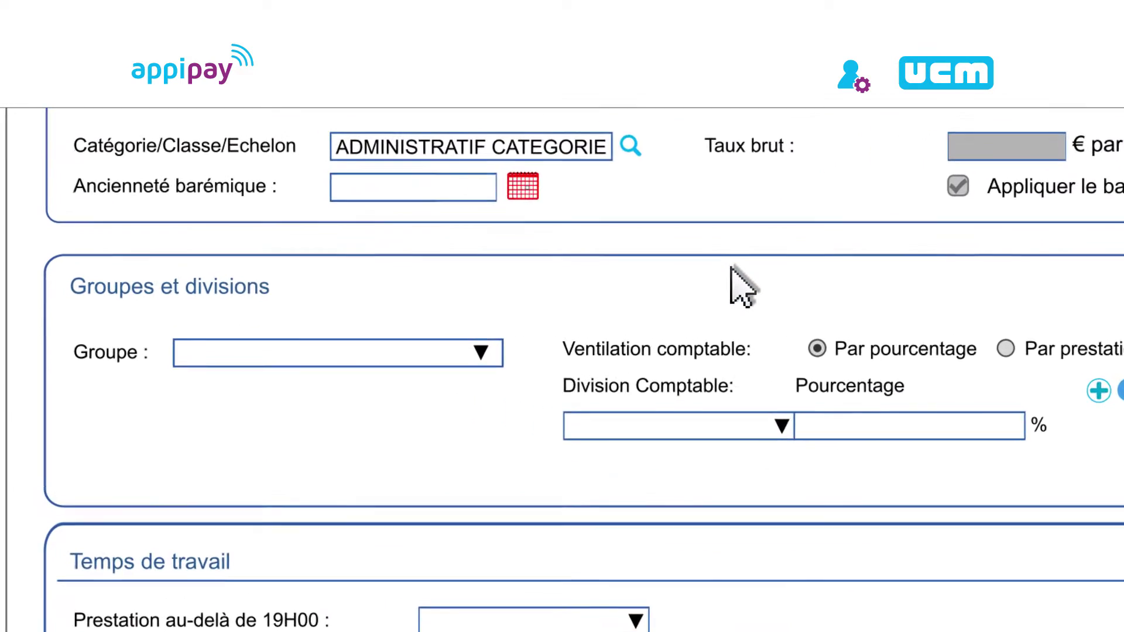
pyautogui.click(579, 360)
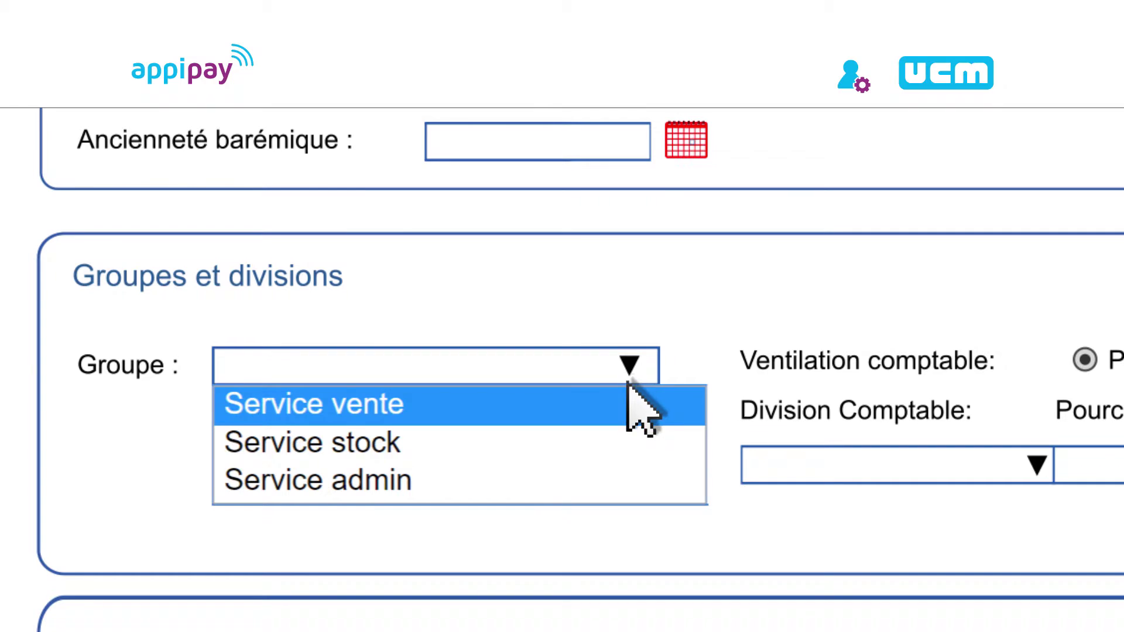
pyautogui.click(627, 479)
pyautogui.click(1013, 462)
pyautogui.click(1024, 527)
pyautogui.scroll(-5, 550, 468)
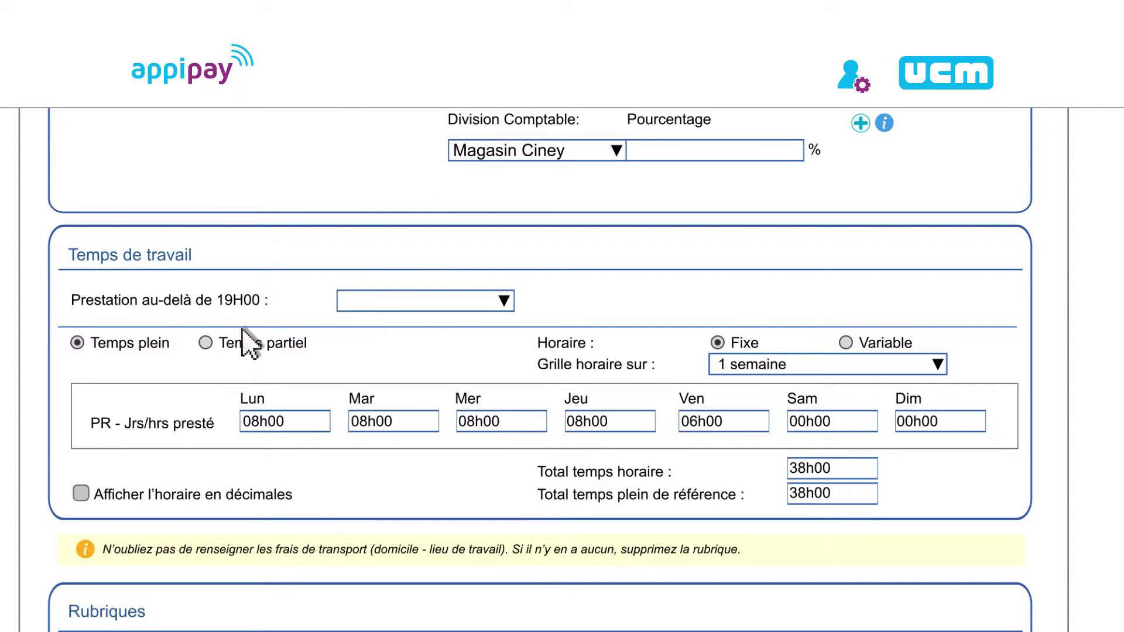
# Keep full-time working on a 1 semaine schedule grid, with hours shown as decimals
pyautogui.click(204, 343)
pyautogui.click(80, 345)
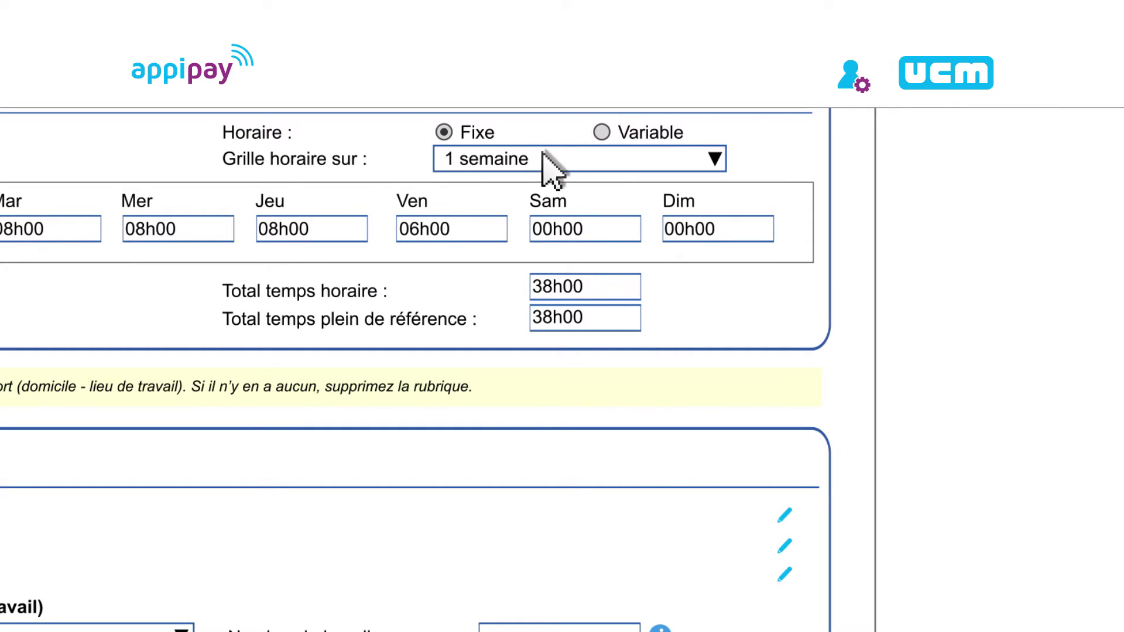
pyautogui.click(714, 157)
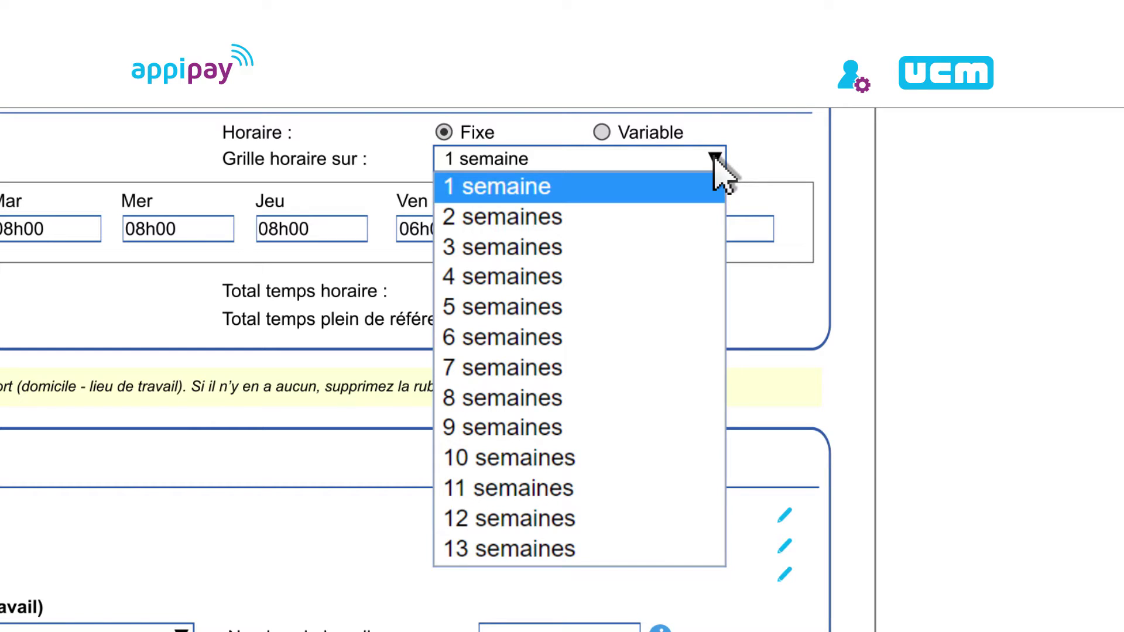
pyautogui.click(715, 157)
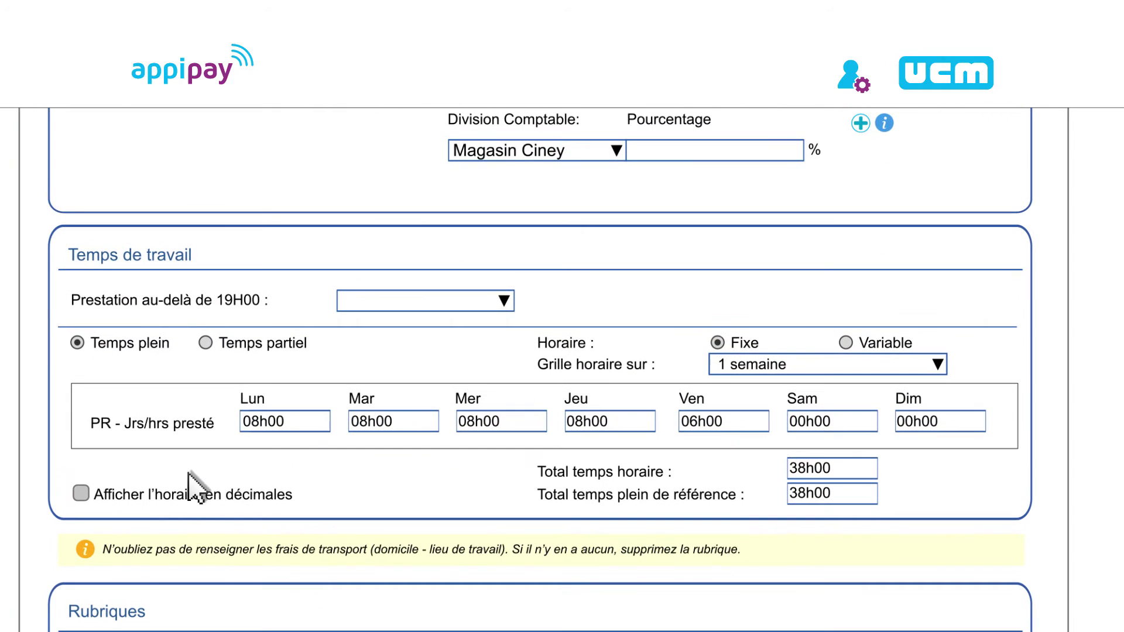
pyautogui.click(81, 493)
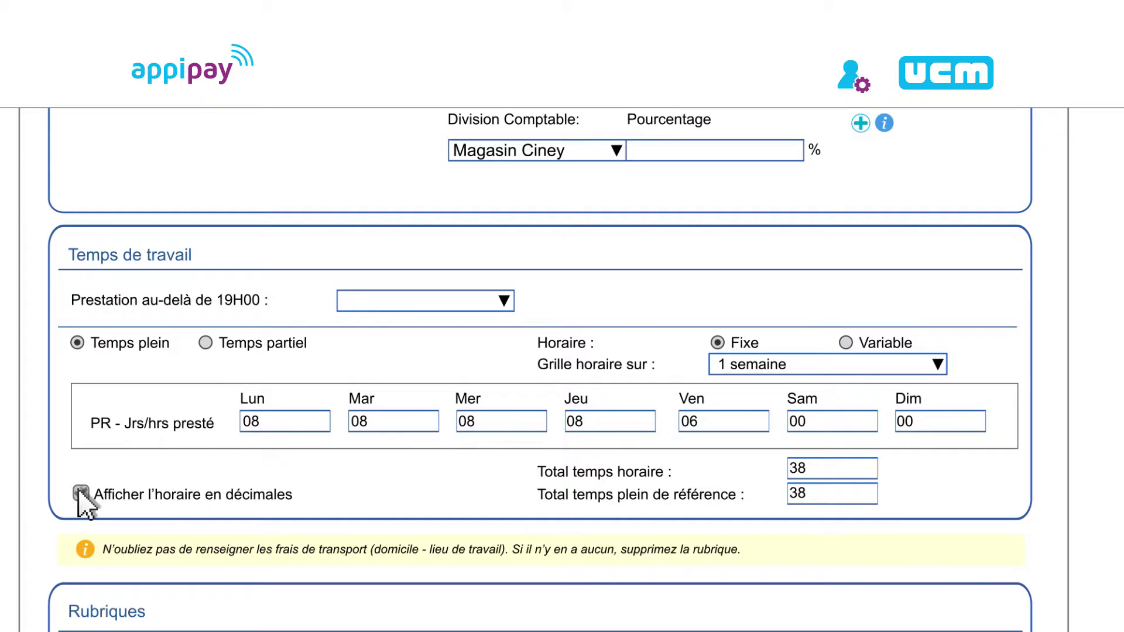
pyautogui.scroll(-6, 85, 503)
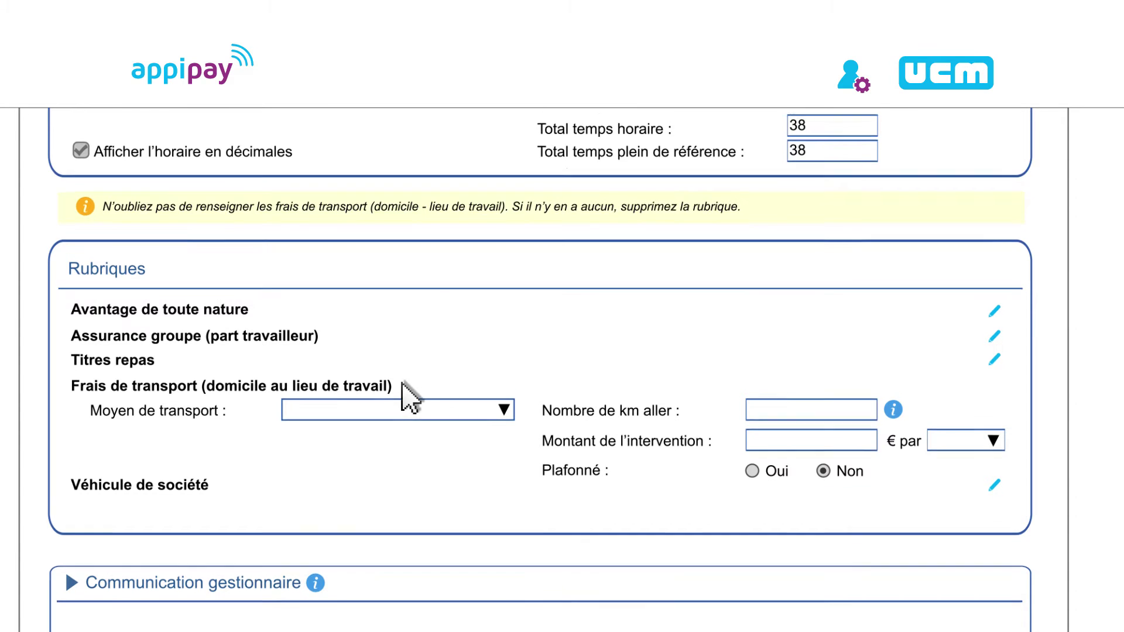
# Expand the Communication gestionnaire section and save the contract form
pyautogui.scroll(-4, 351, 390)
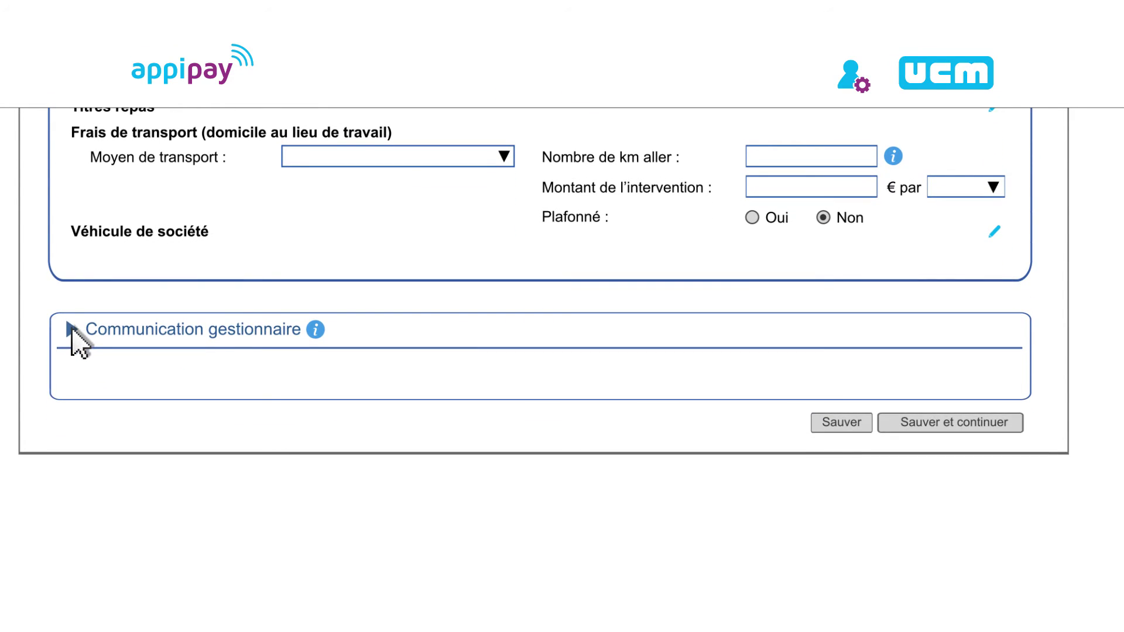
pyautogui.click(71, 330)
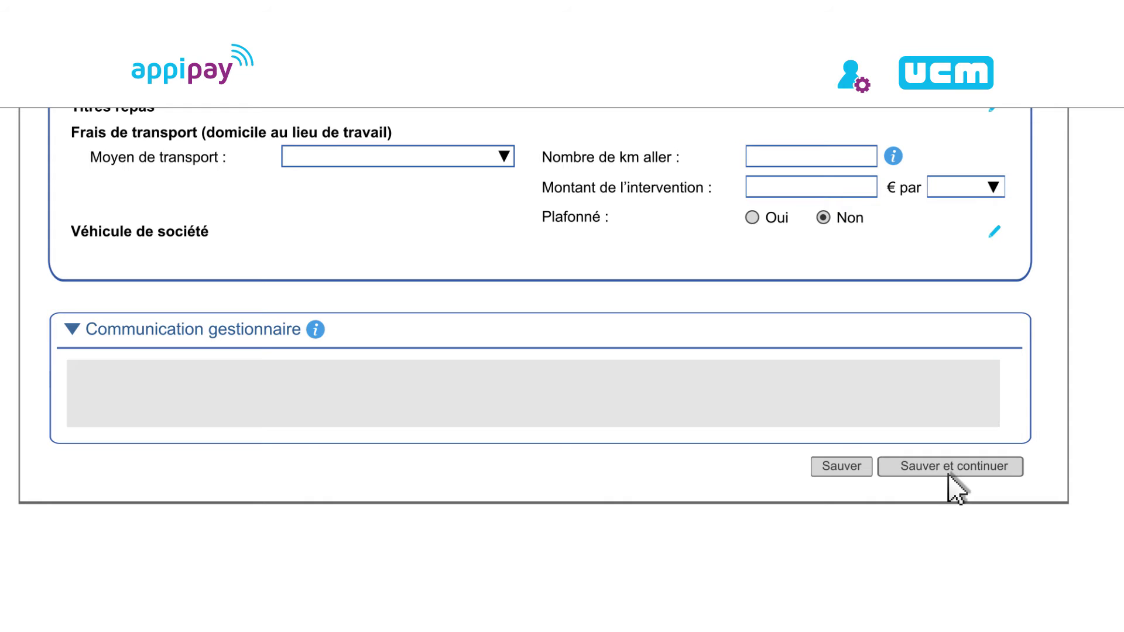
pyautogui.click(841, 468)
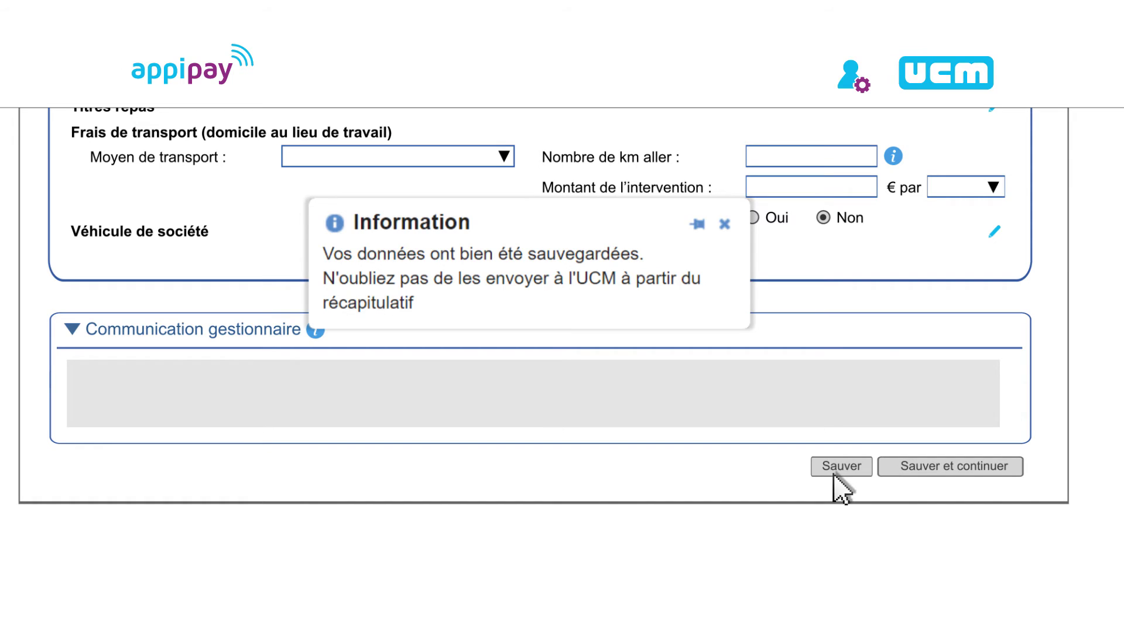
# Review the engagement summary, send it to UCM, then go to Signalétiques on the dashboard
pyautogui.click(953, 474)
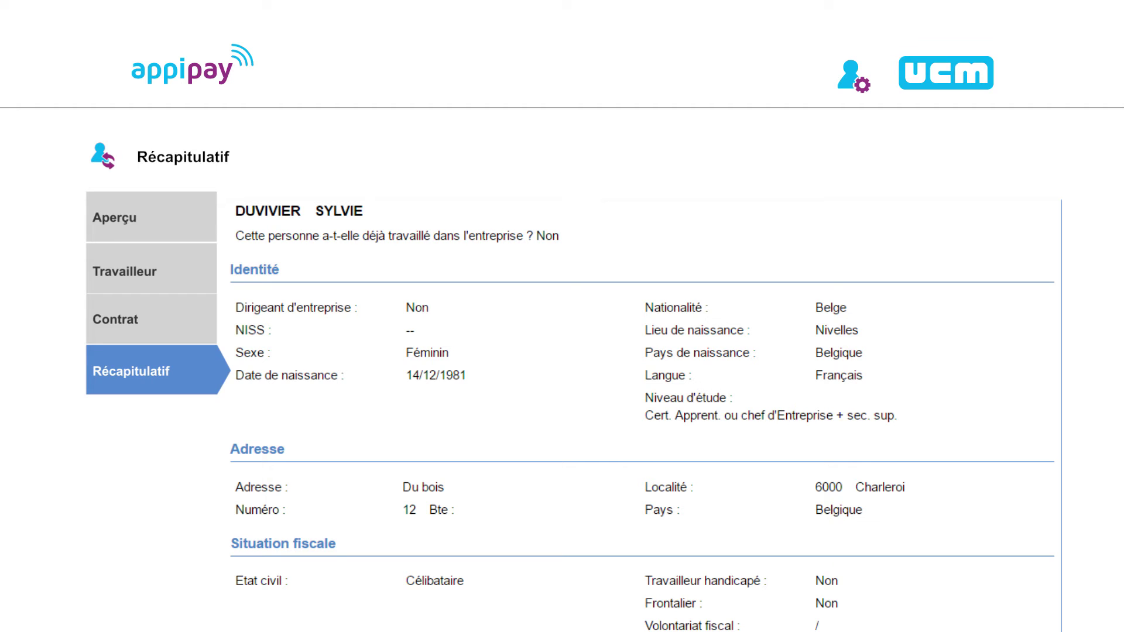
pyautogui.scroll(-6, 574, 371)
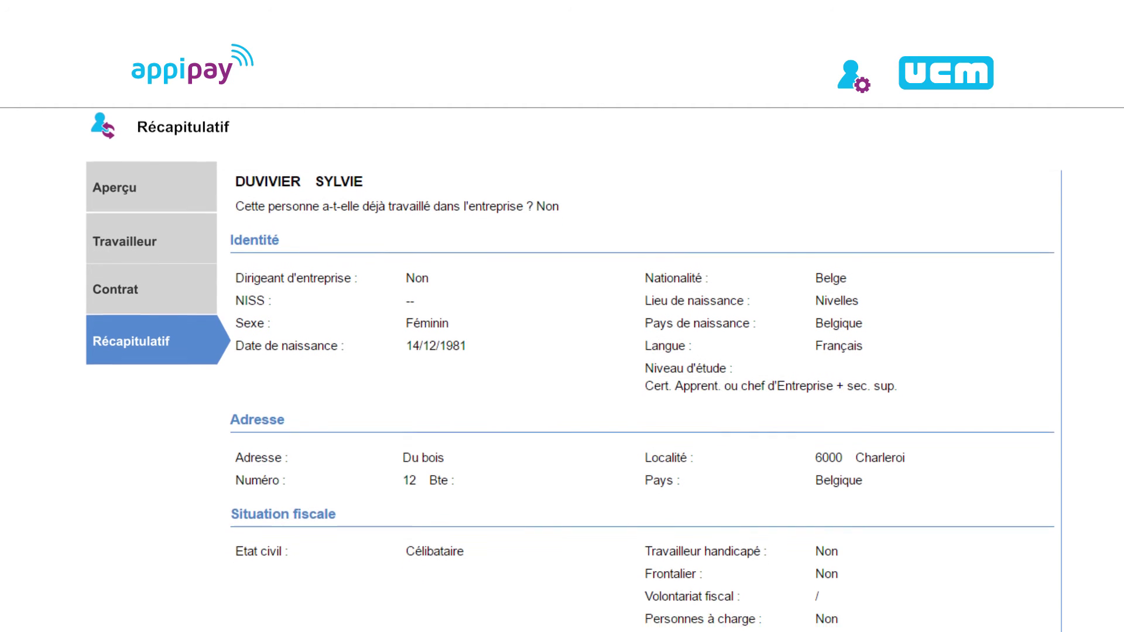
pyautogui.scroll(-10, 643, 373)
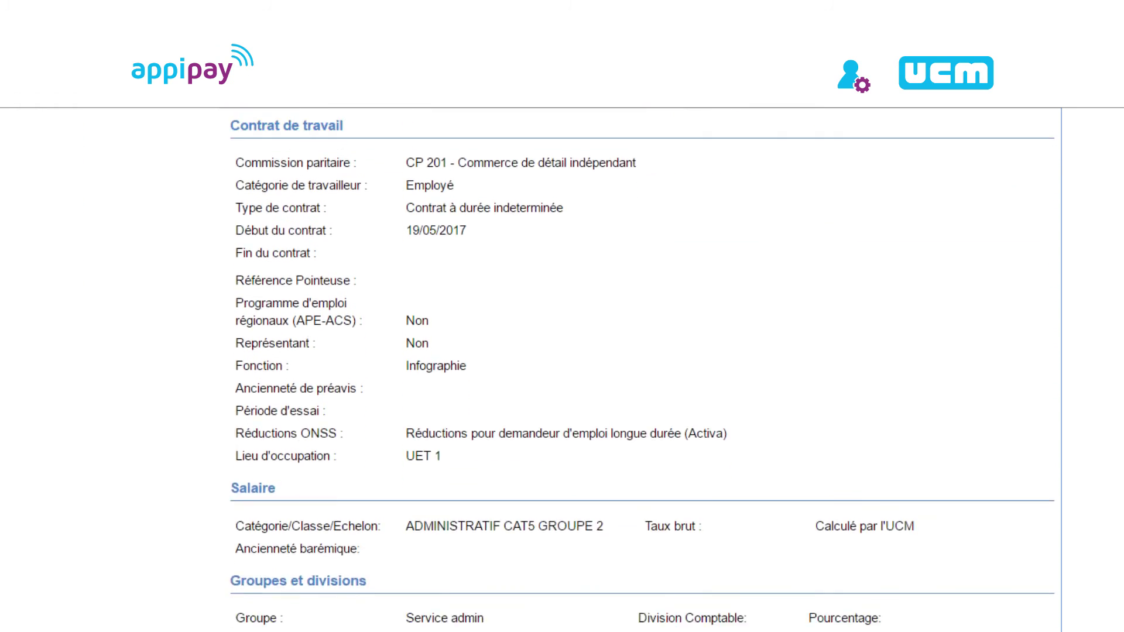
pyautogui.scroll(-2, 1001, 603)
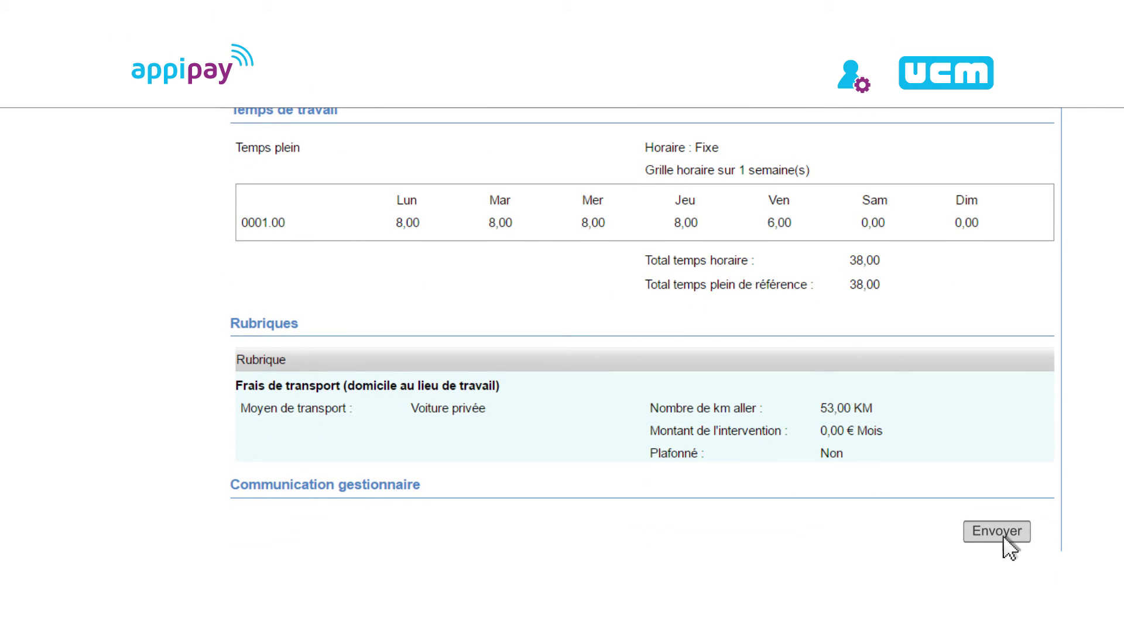
pyautogui.click(1005, 537)
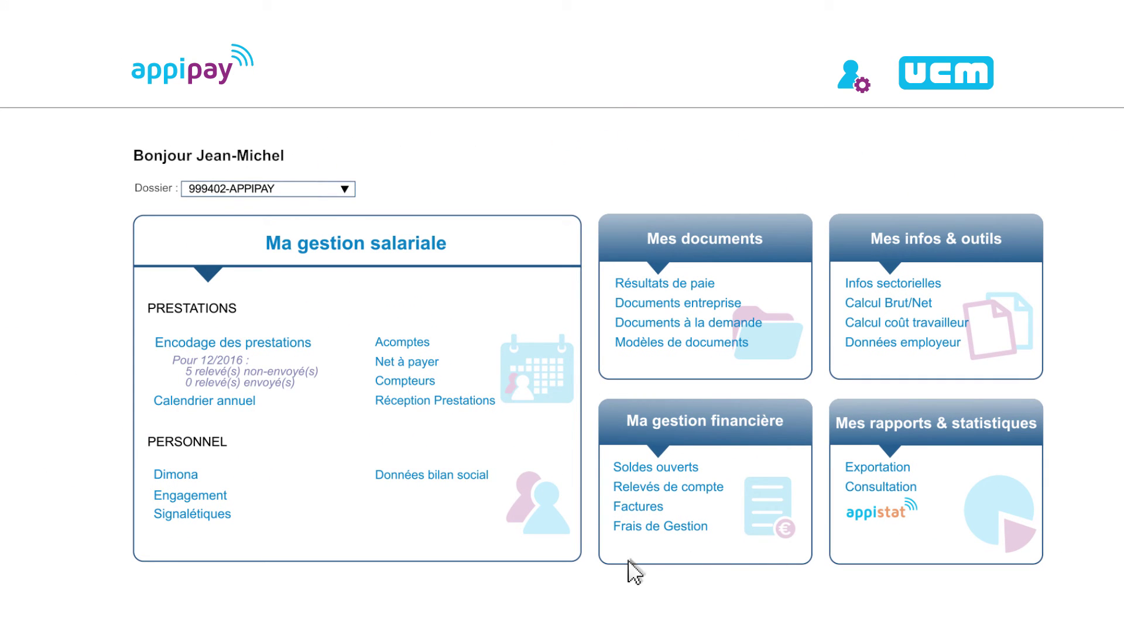
pyautogui.click(204, 518)
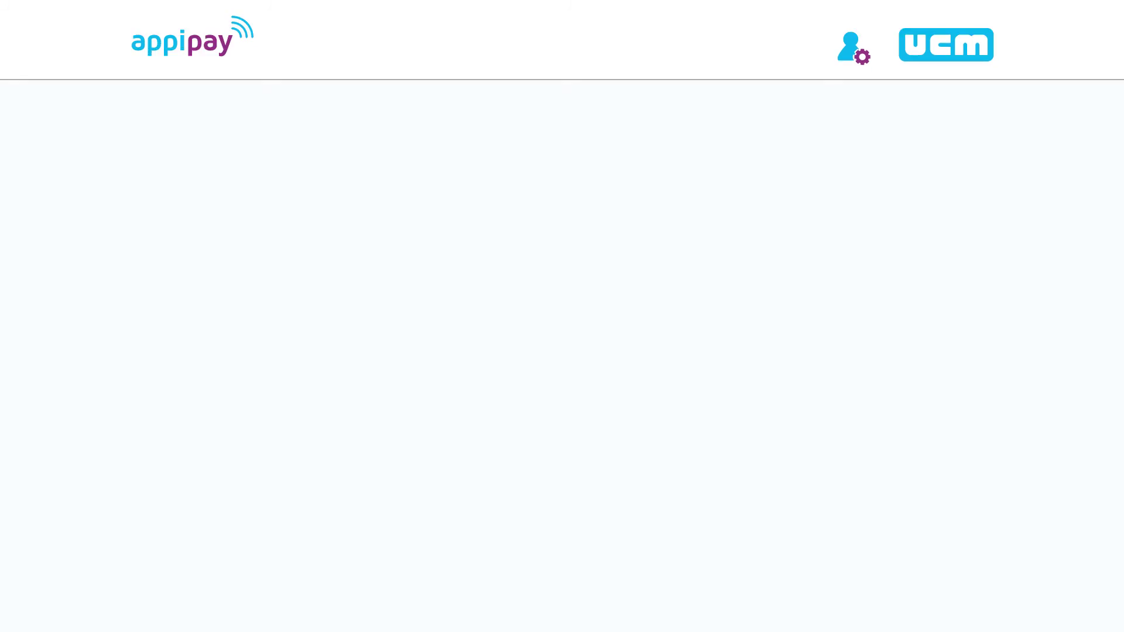